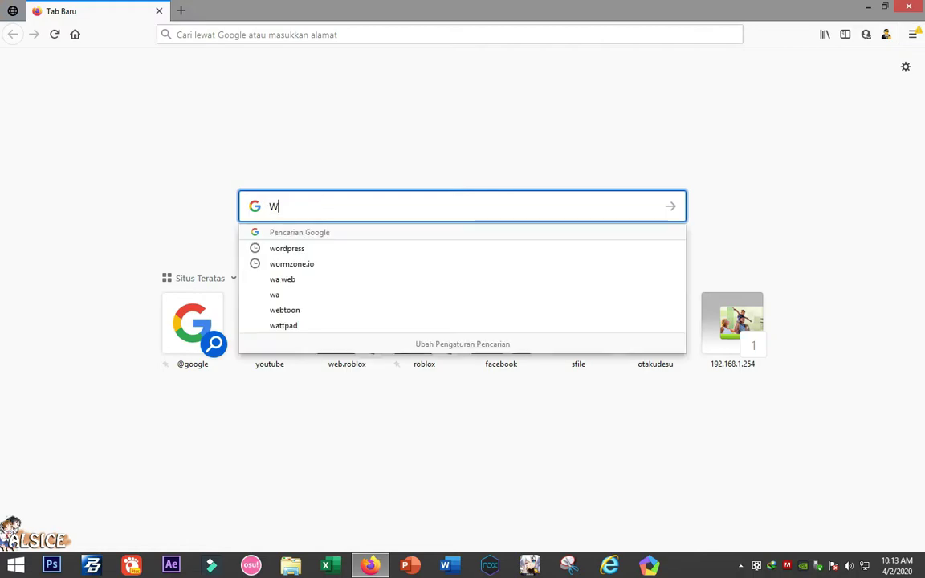
Search Google for Wordpress and open the WordPress.com site from the results.
text(press)
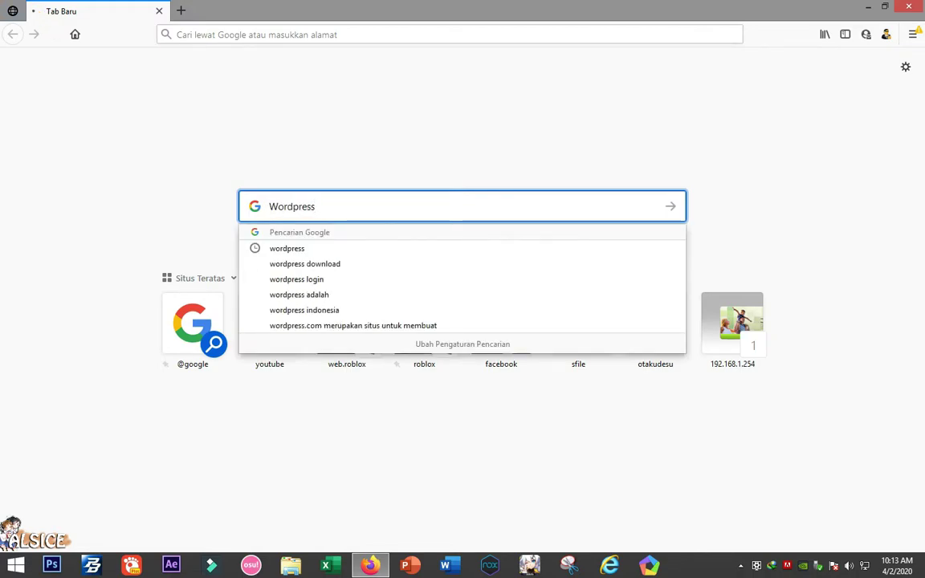
key(Return)
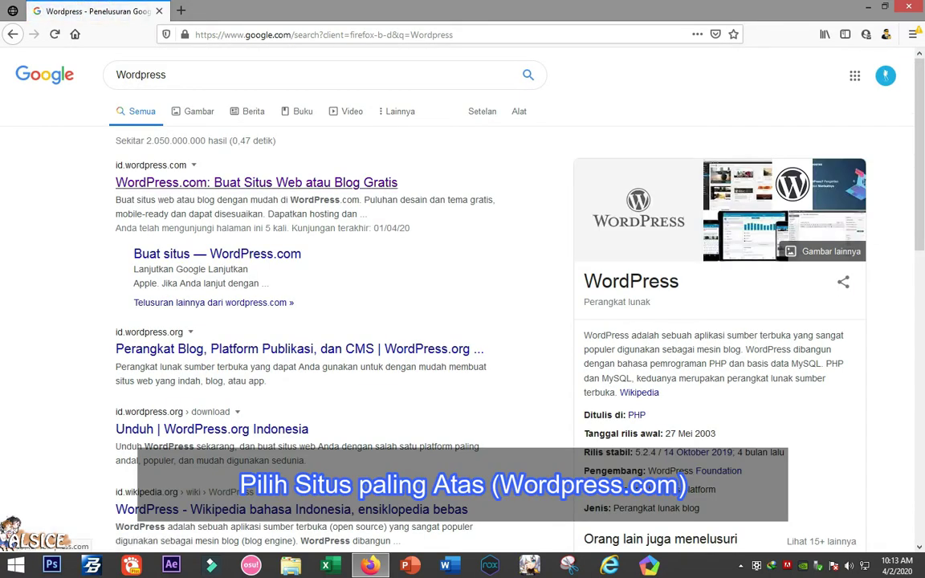
click(257, 182)
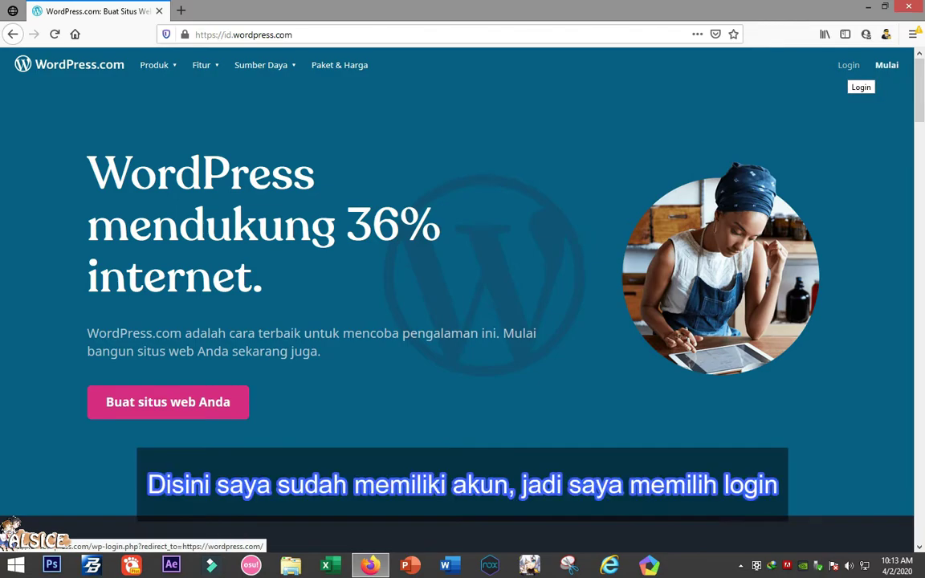
Log in to WordPress.com by continuing with the first listed Google account.
click(849, 66)
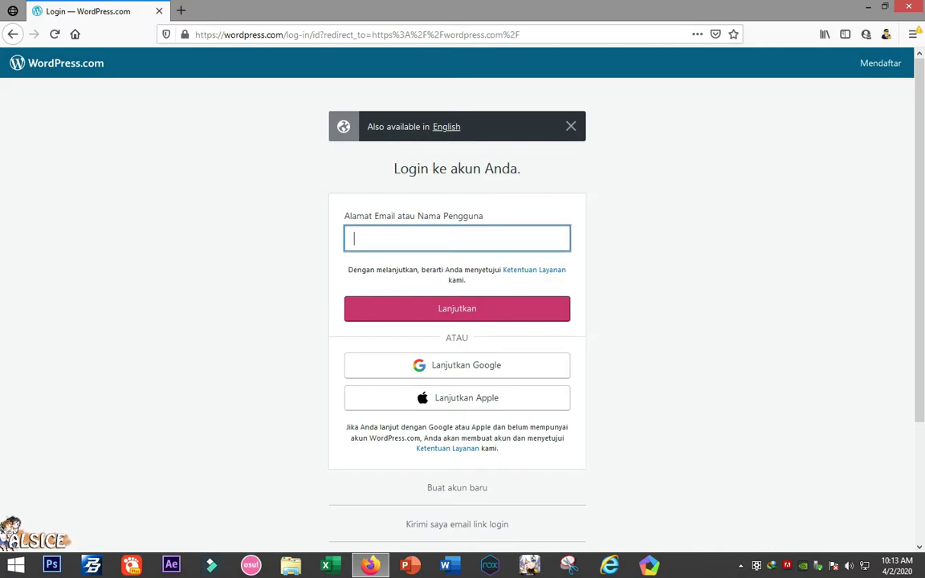
click(457, 365)
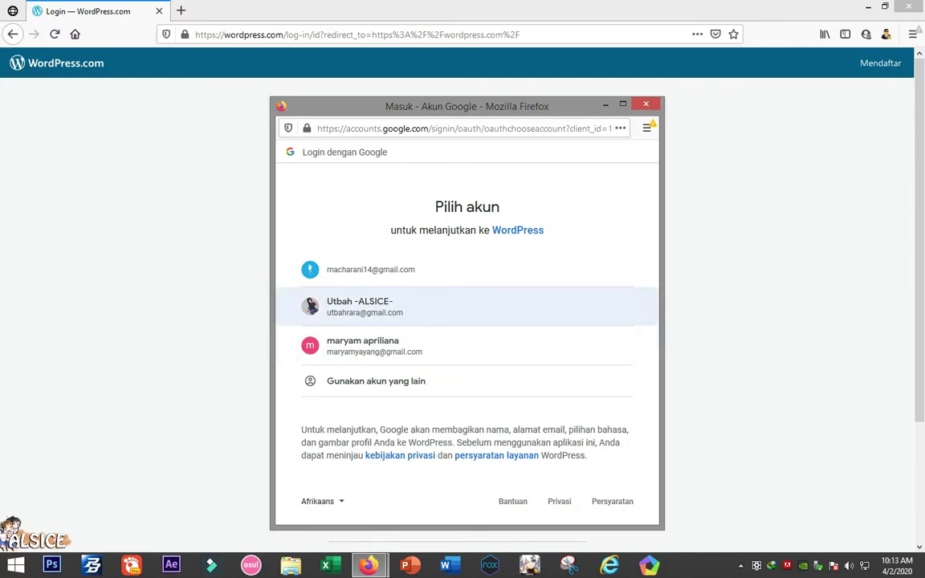
click(370, 270)
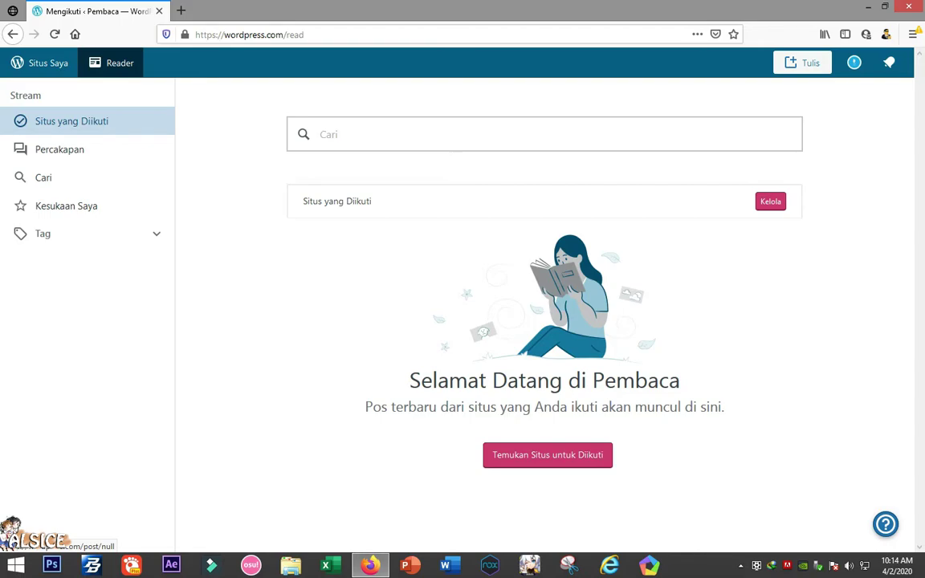
Start creating a new site and search for the domain inoriku.school.blog.
click(802, 62)
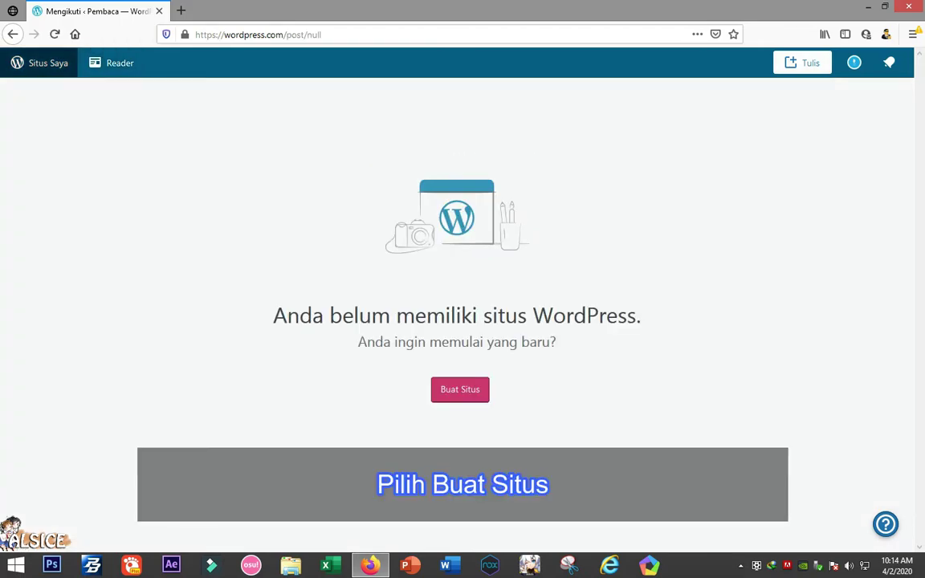
click(460, 390)
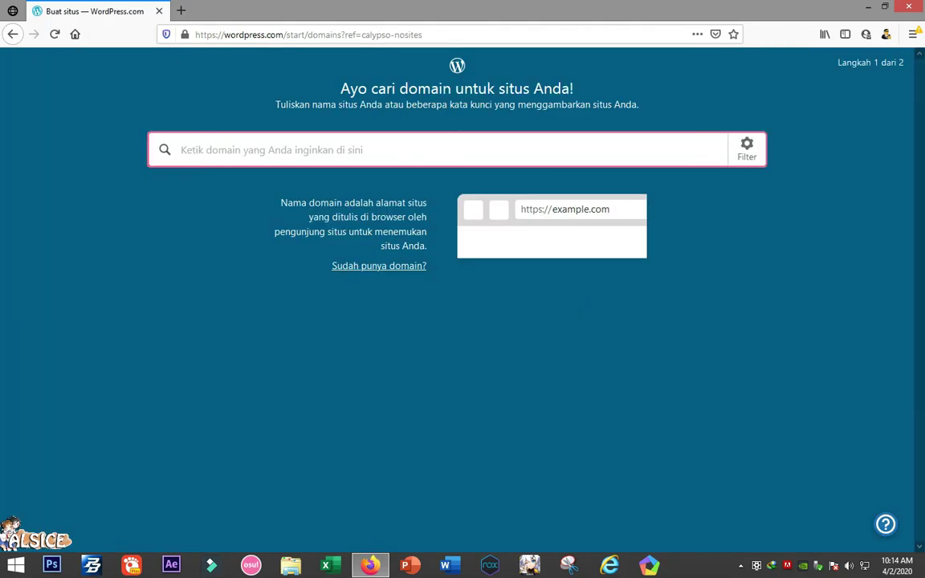
text(inoriku)
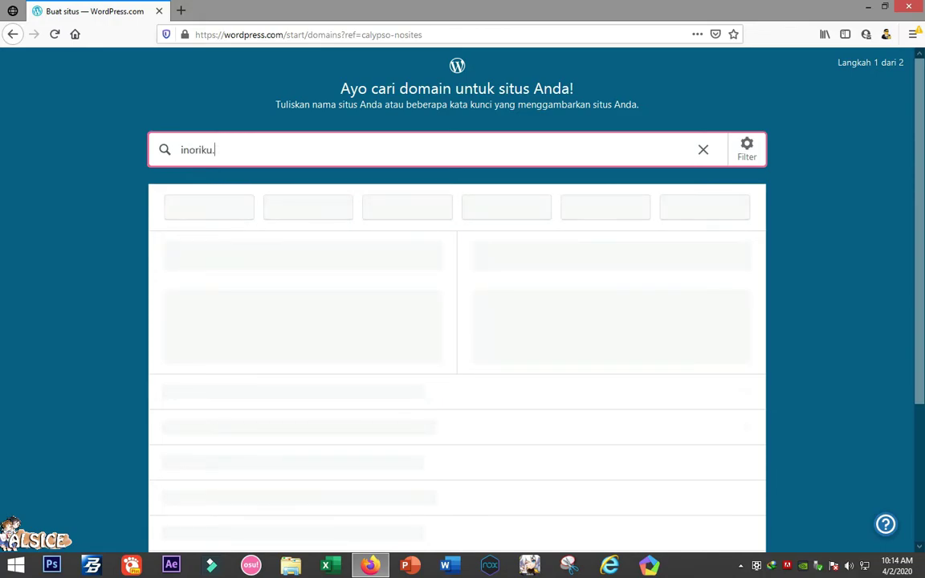
text(.school.blog)
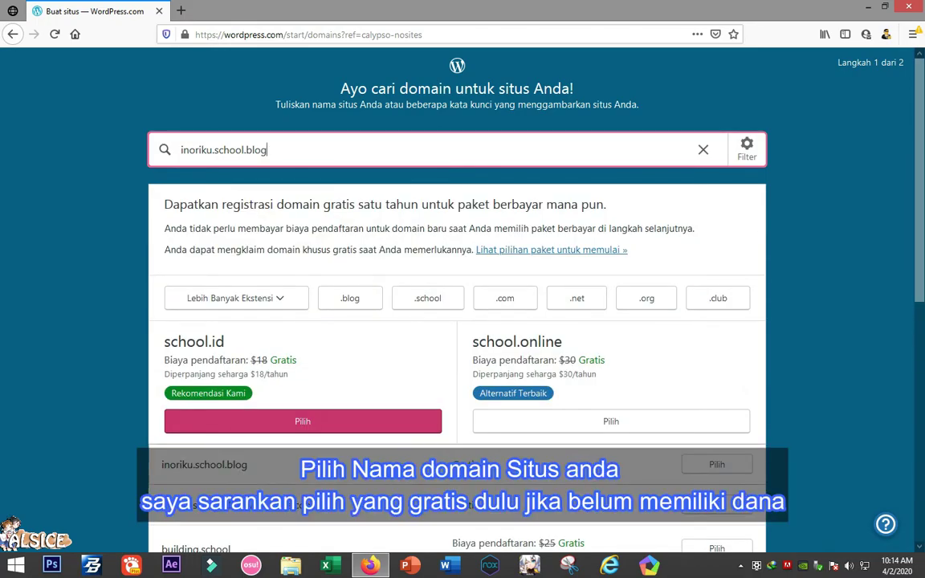
Choose the free domain inoriku.school.blog and start with an empty site instead of a paid plan.
scroll(457, 300, down, 1)
scroll(457, 300, down, 5)
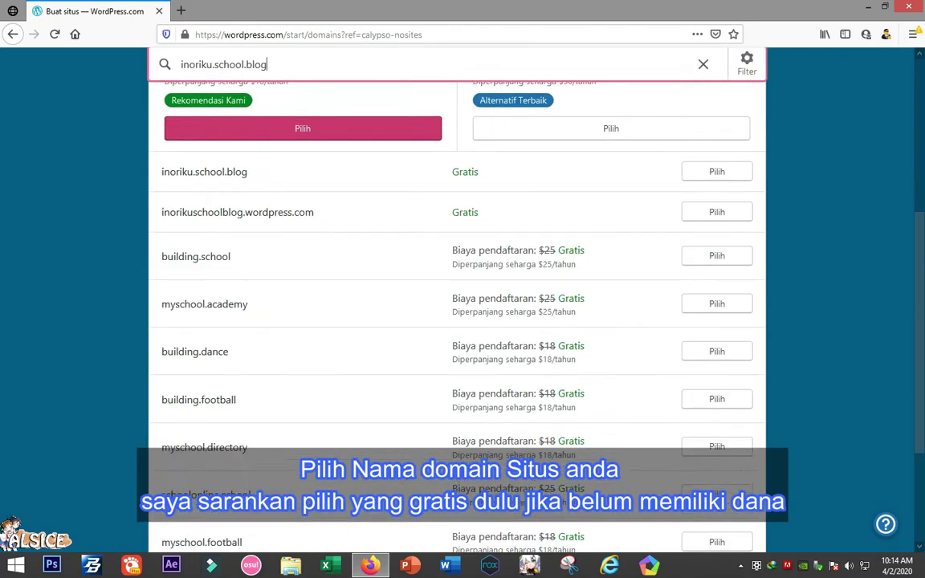
scroll(457, 300, up, 6)
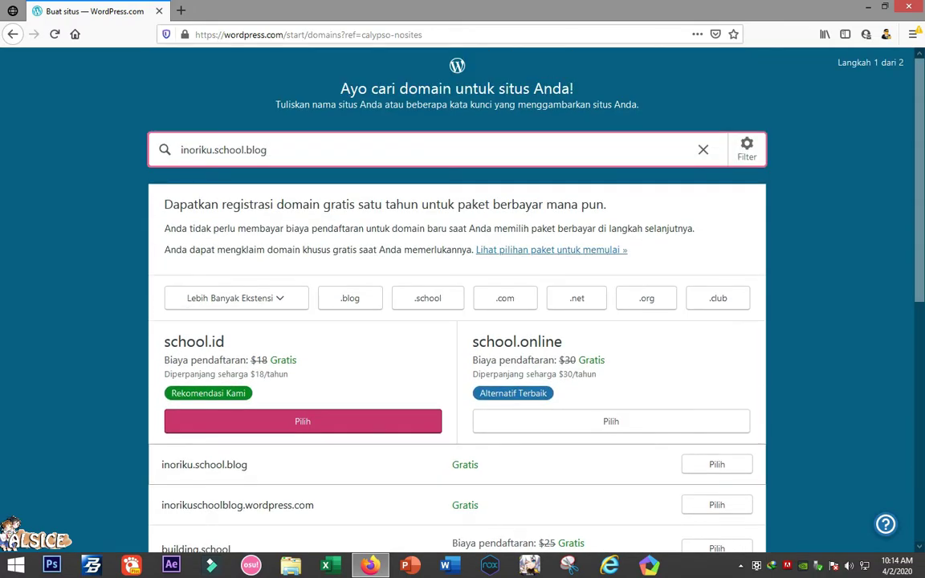
click(717, 464)
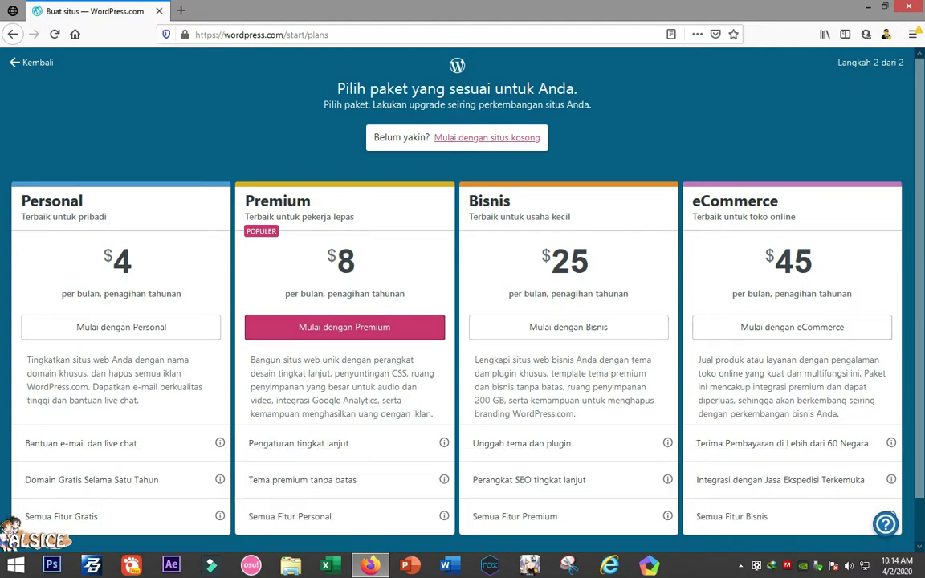
click(487, 139)
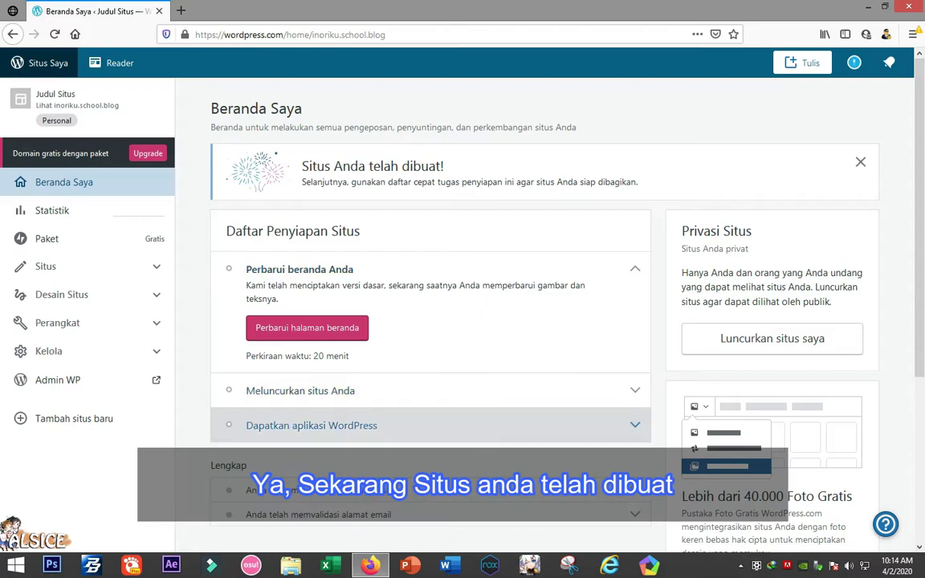
Open the new site's general settings page.
scroll(544, 305, down, 3)
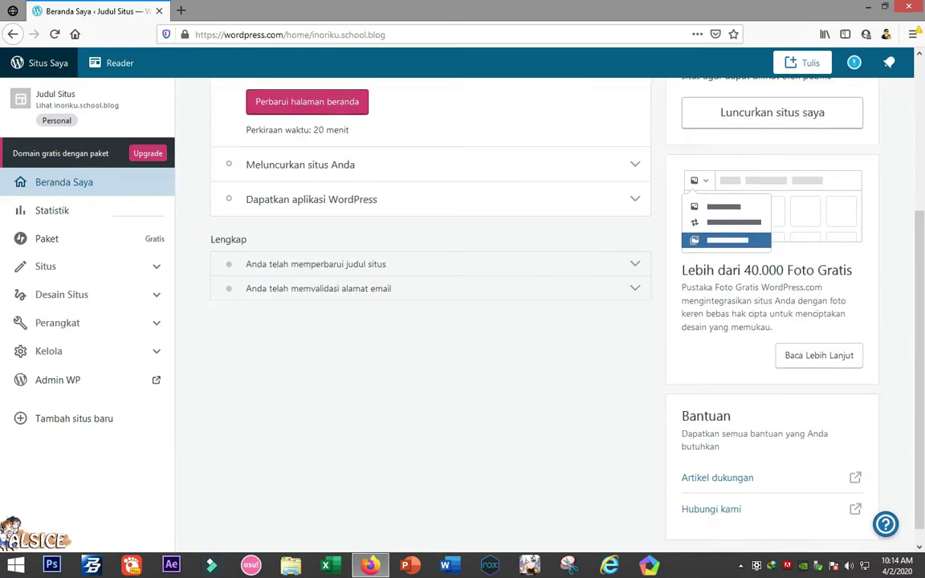
scroll(544, 305, up, 3)
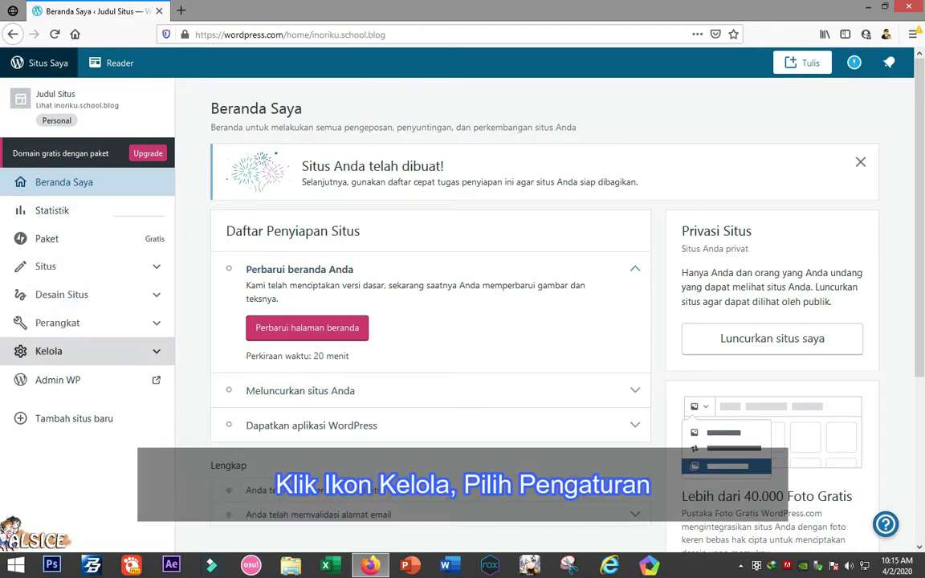
click(48, 351)
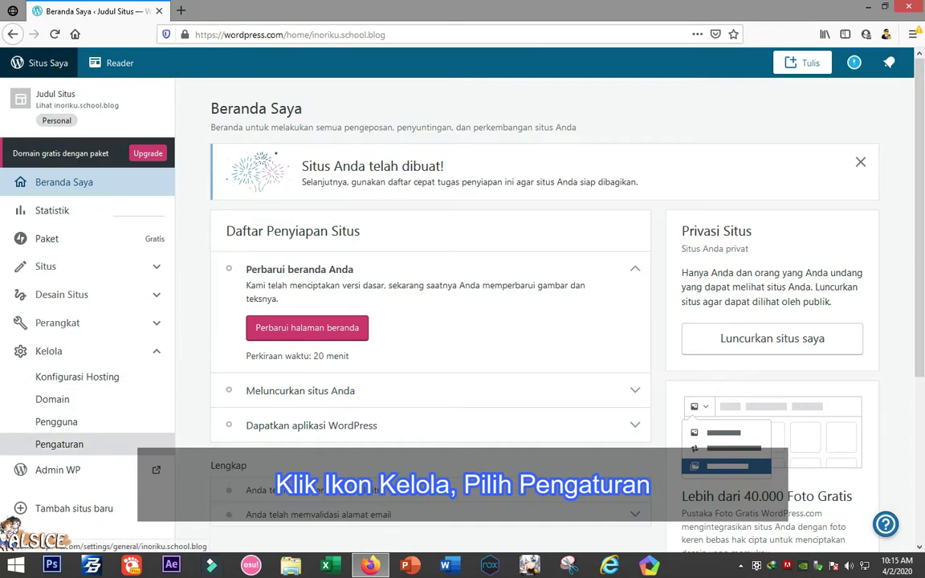
click(59, 444)
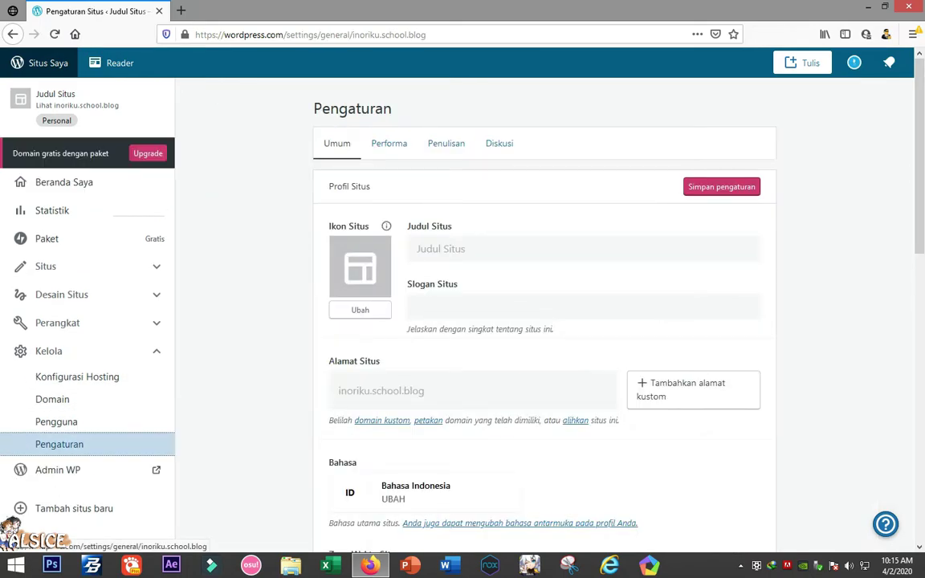
Replace the site title with "Tutorial INORIKU".
click(467, 249)
key(BackSpace)
key(BackSpace)
key(BackSpace)
key(BackSpace)
key(BackSpace)
key(BackSpace)
key(BackSpace)
key(BackSpace)
key(BackSpace)
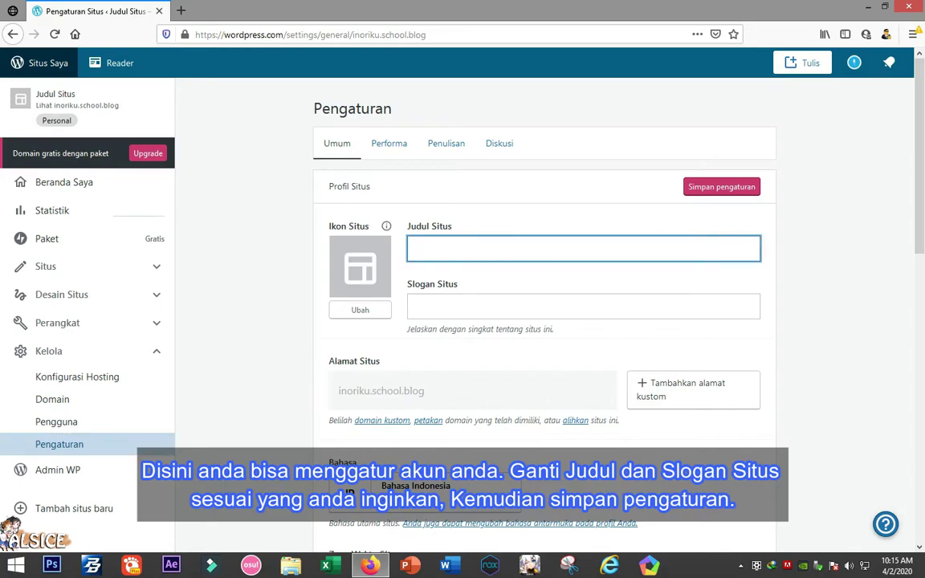
text(Tutor)
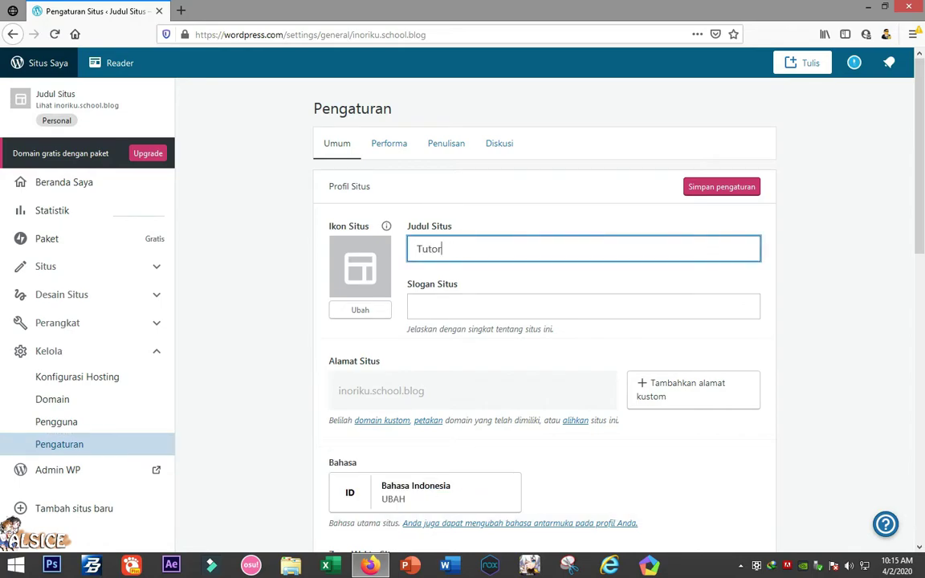
text(ial INORIKU)
Set the site tagline to "TUTORIAL TENTANG TEKNOLOGI DAN INFORMASI" and save the site profile settings.
click(417, 306)
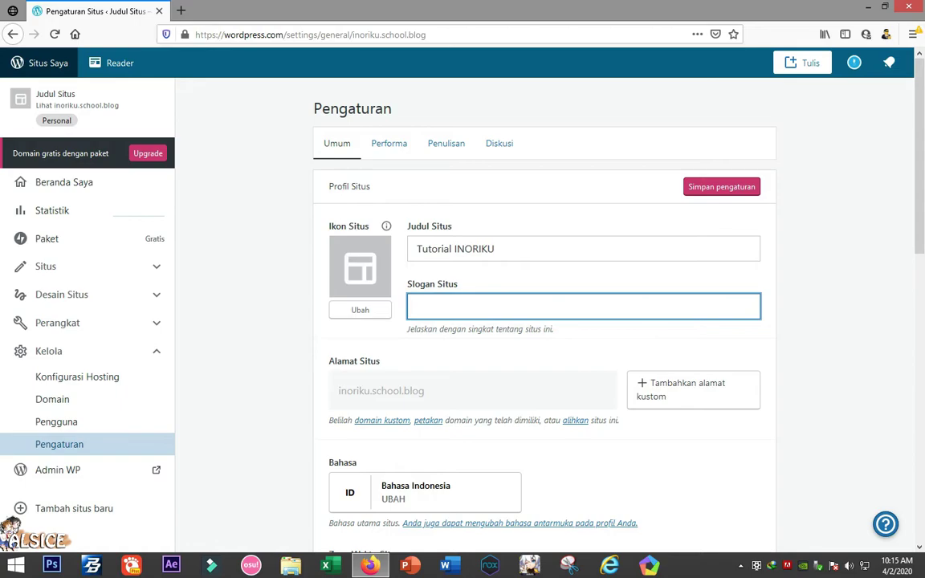
text(T)
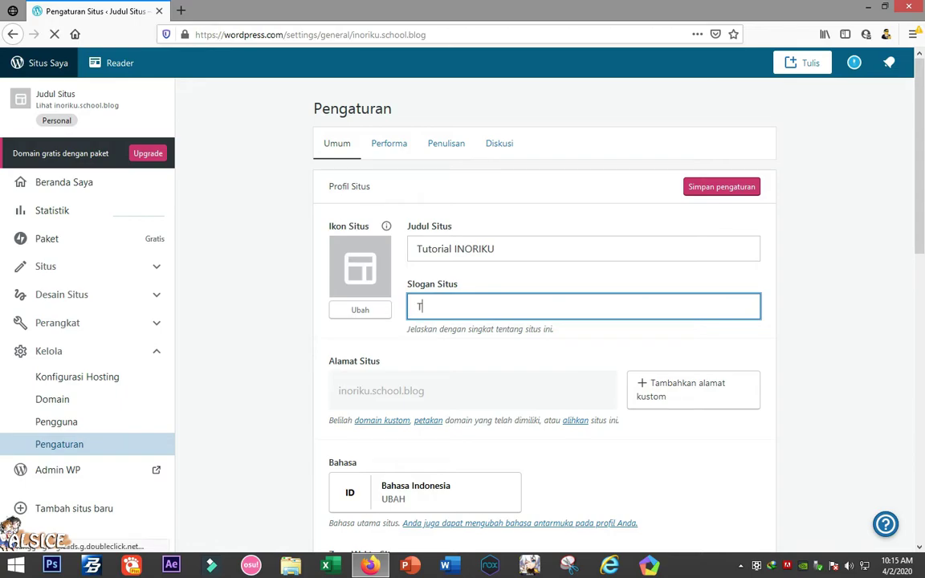
text(UT)
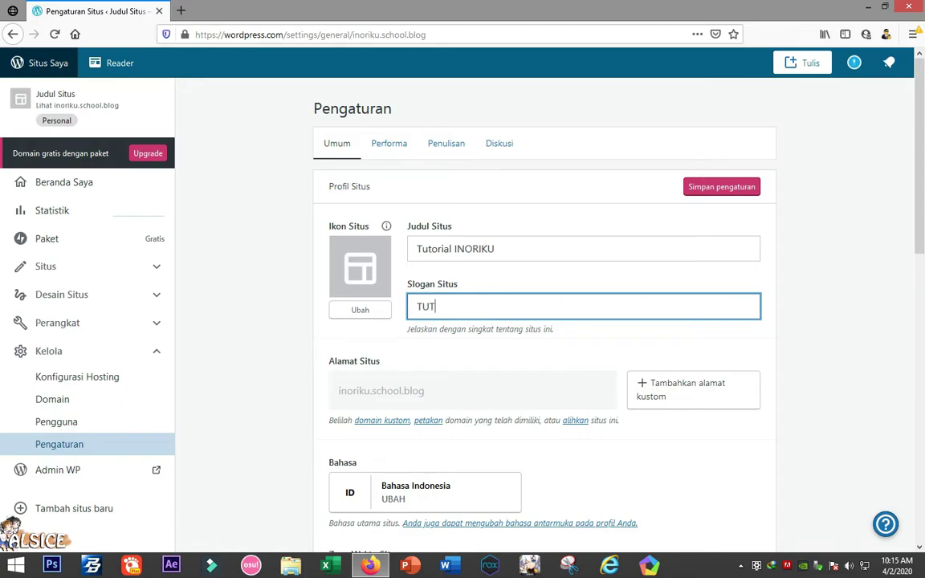
text(ORIAL TENTANG)
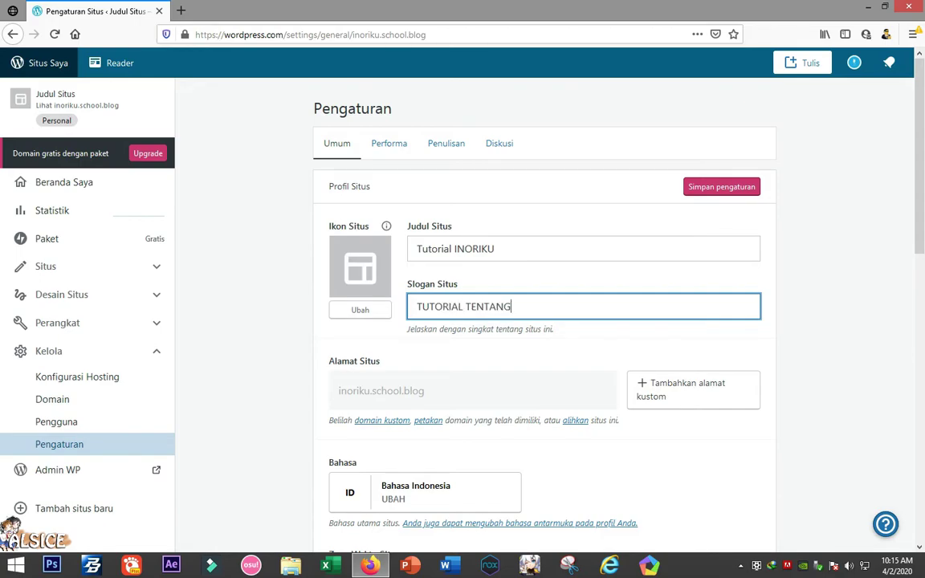
text( TEKNOLOGI DAN)
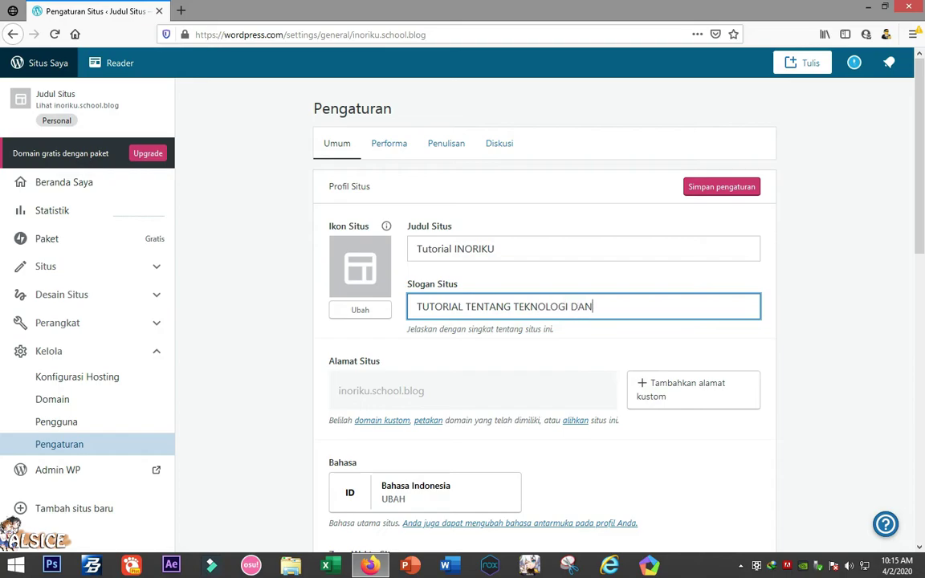
text( INFORMASI)
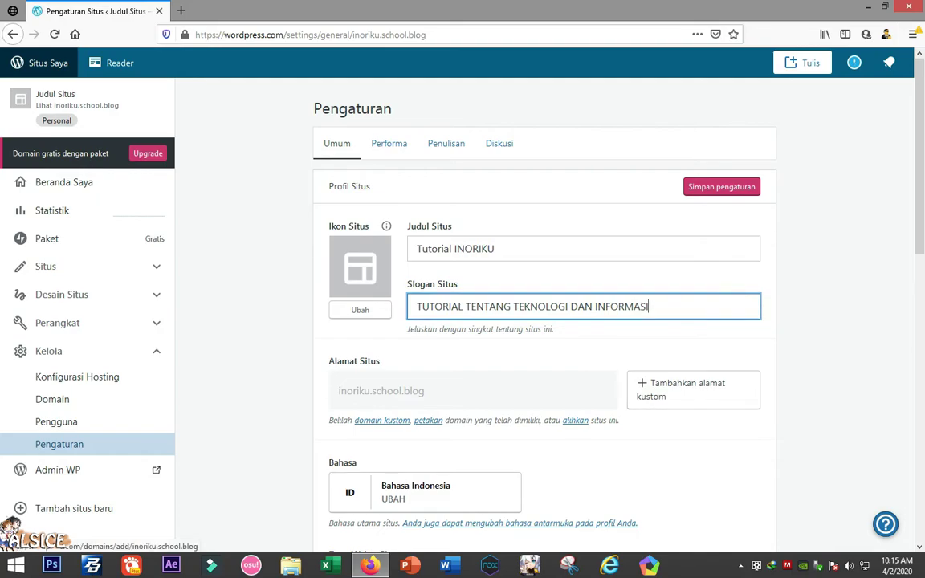
scroll(545, 321, down, 5)
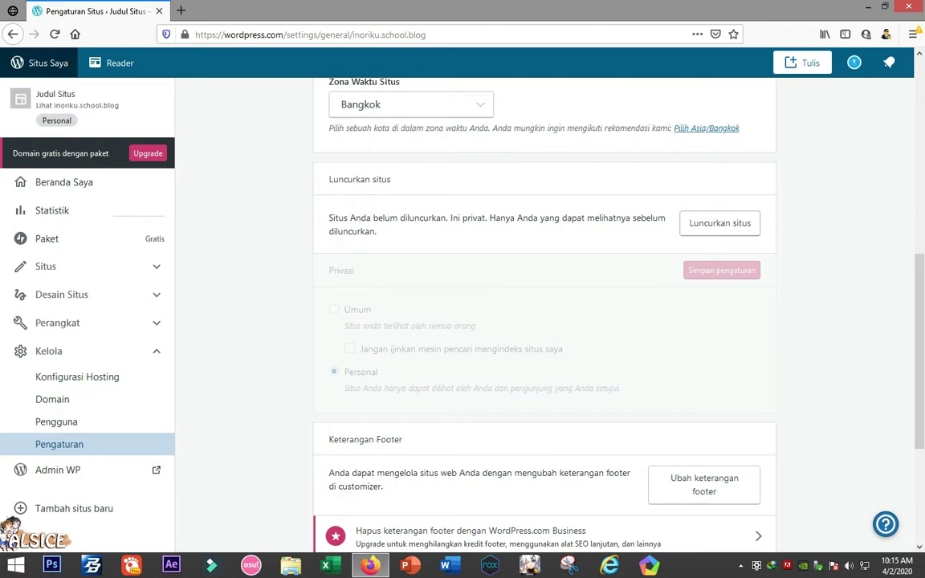
scroll(544, 321, down, 3)
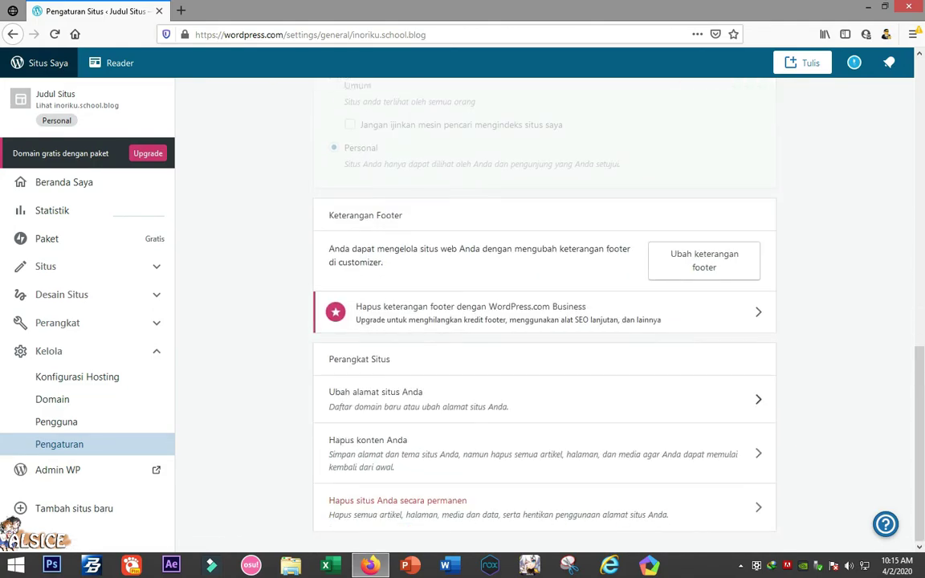
scroll(545, 321, up, 8)
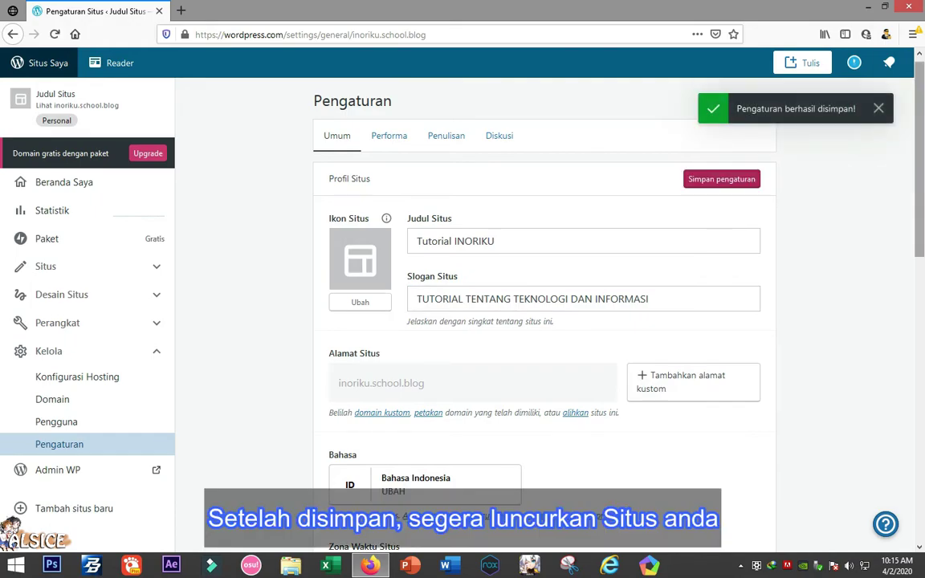
Launch the site, continuing with the free site instead of a paid plan.
scroll(544, 321, down, 3)
click(720, 463)
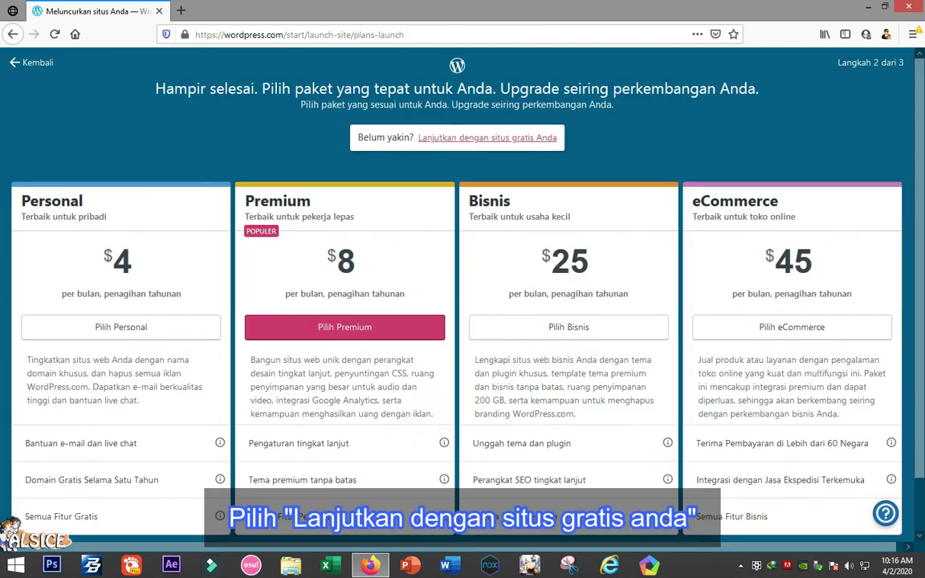
click(487, 138)
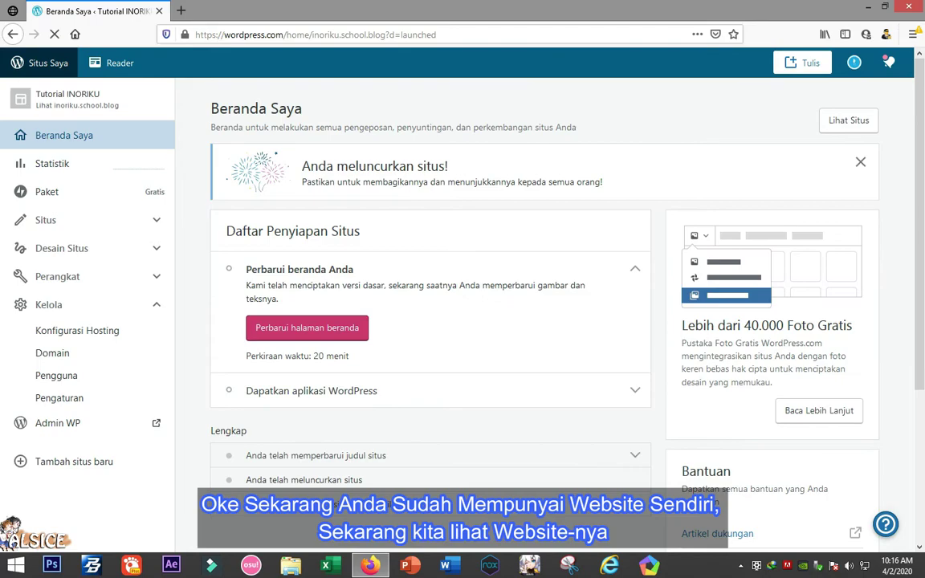
Preview the launched site, visit its public address and look over the homepage.
drag(301, 165, 604, 182)
click(610, 182)
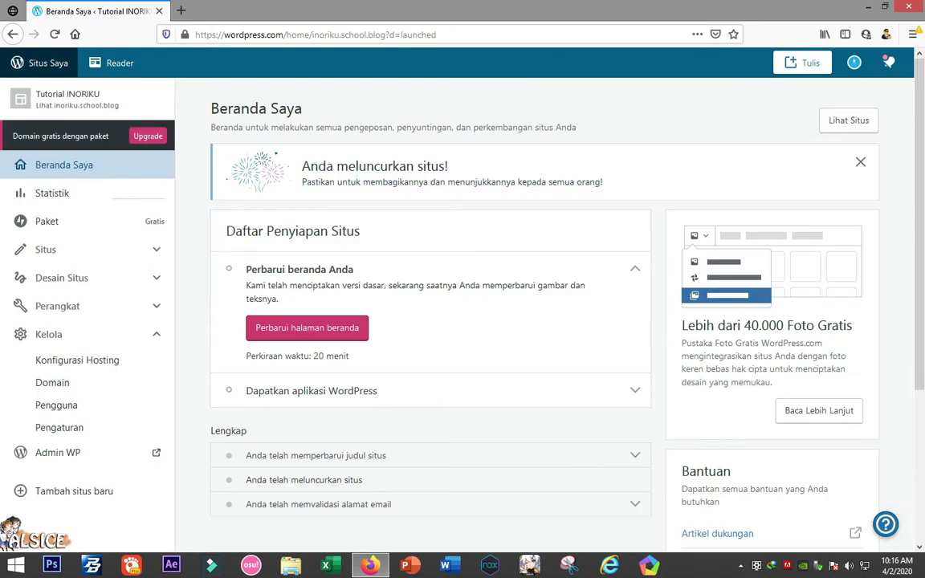
click(20, 97)
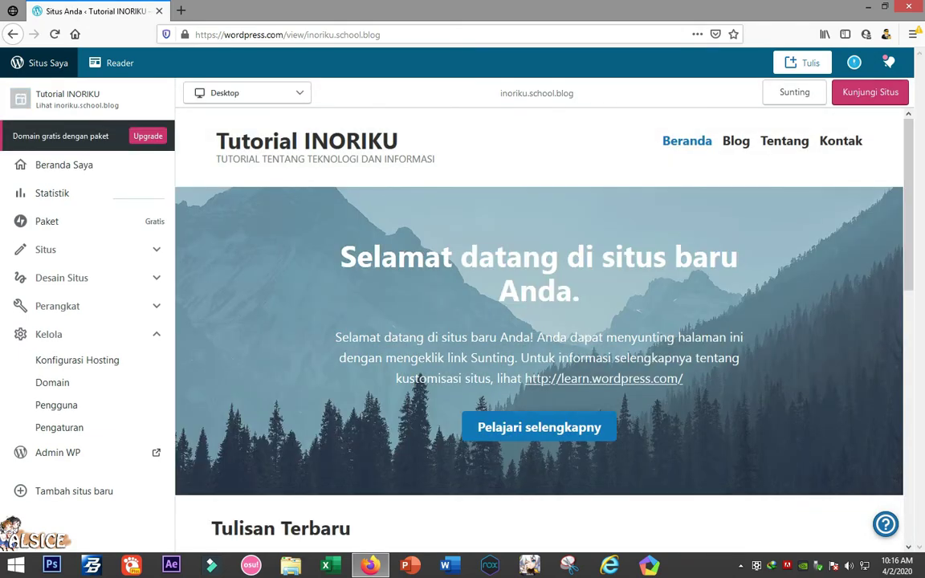
click(871, 92)
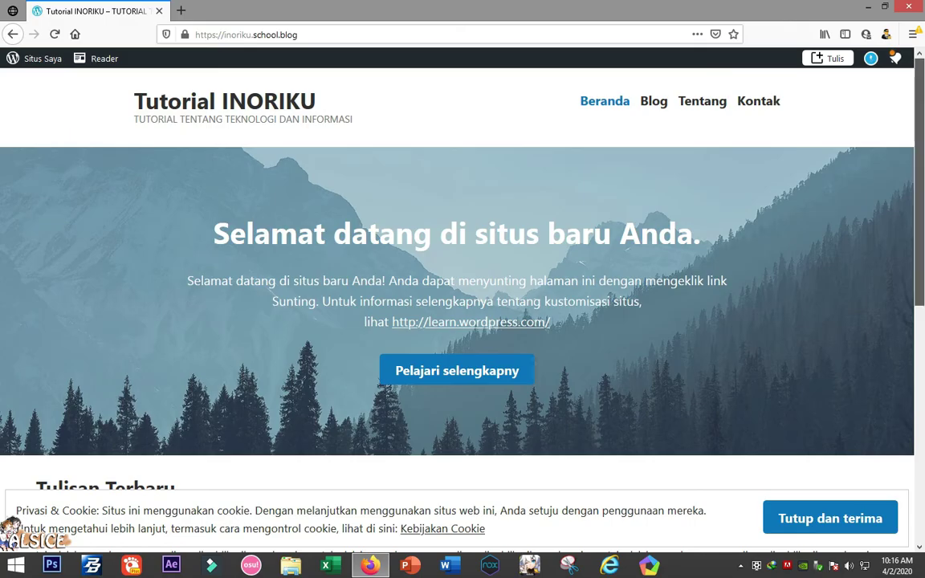
scroll(457, 297, down, 2)
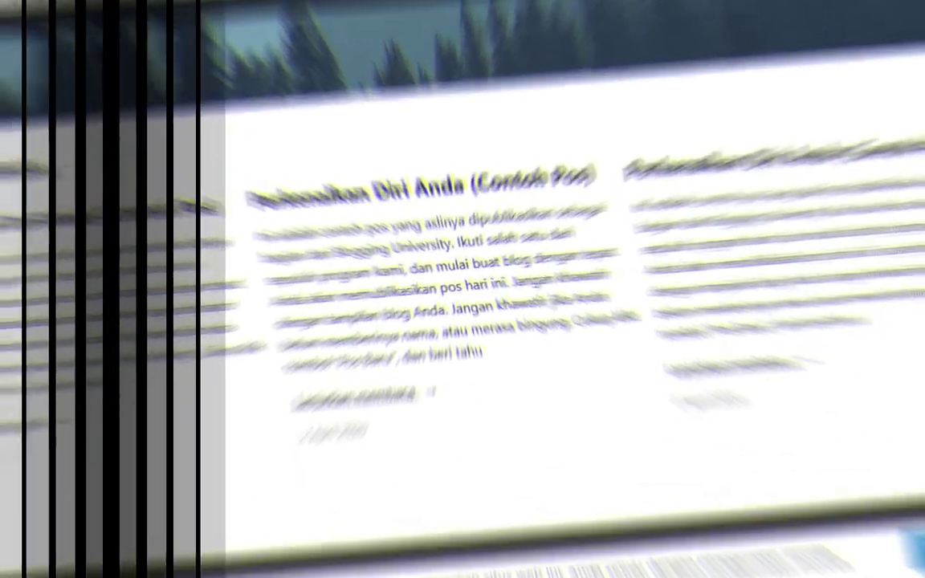